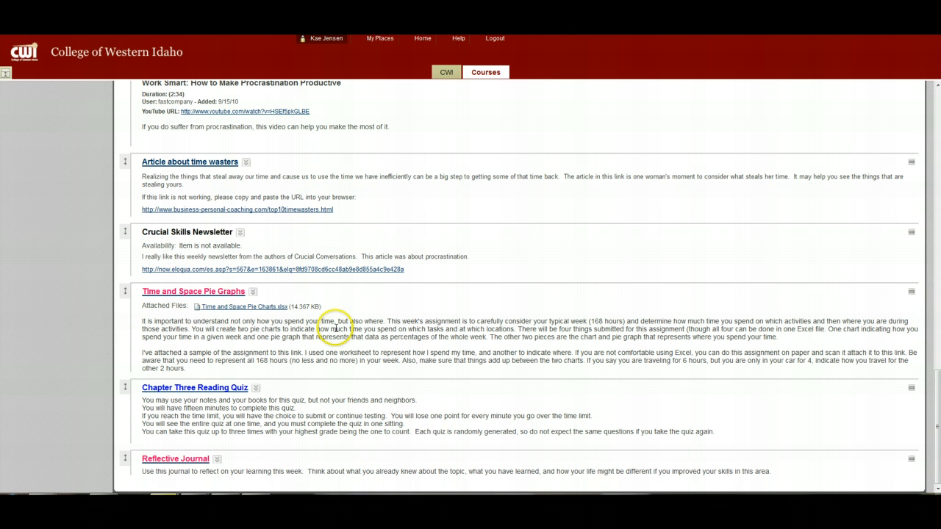
# Step: Open the attached Time and Space Pie Charts.xlsx in Microsoft Excel and show the How I Spend My Time sheet
pyautogui.click(262, 307)
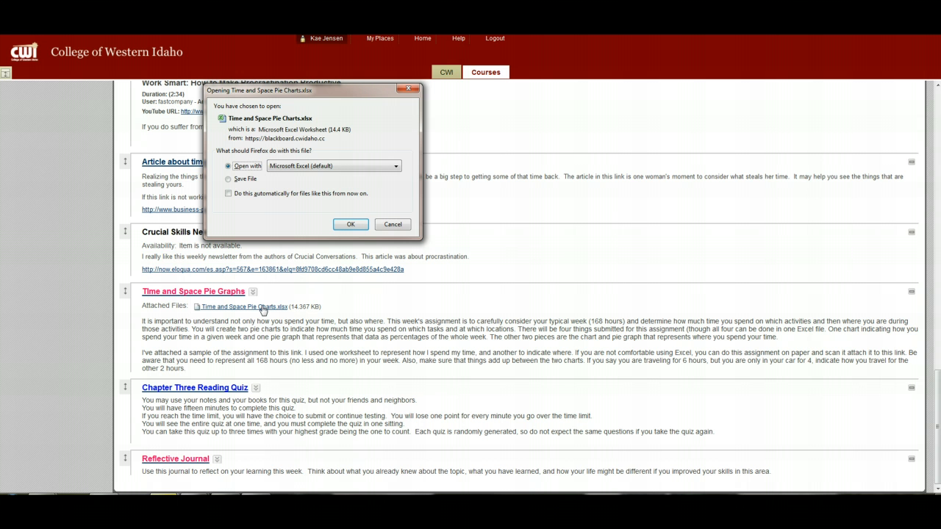
pyautogui.click(312, 169)
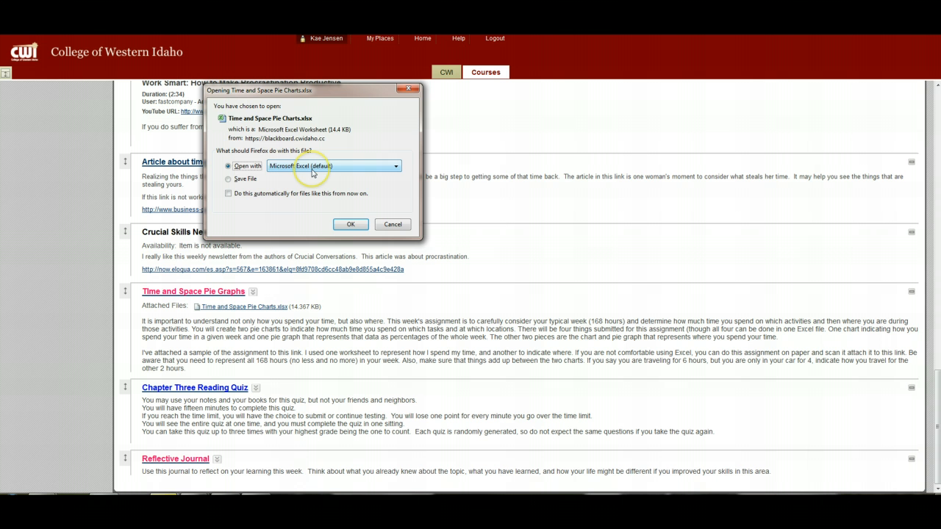
pyautogui.click(349, 225)
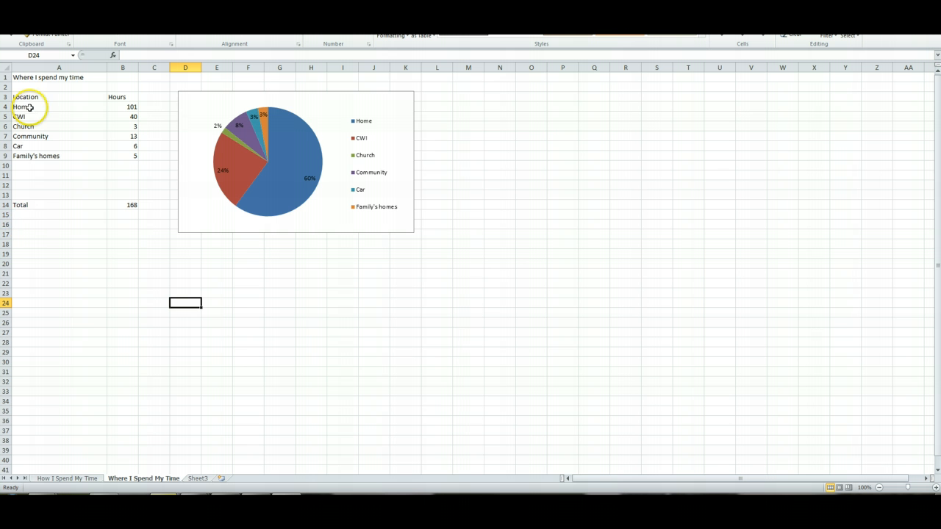
pyautogui.click(73, 478)
pyautogui.click(42, 106)
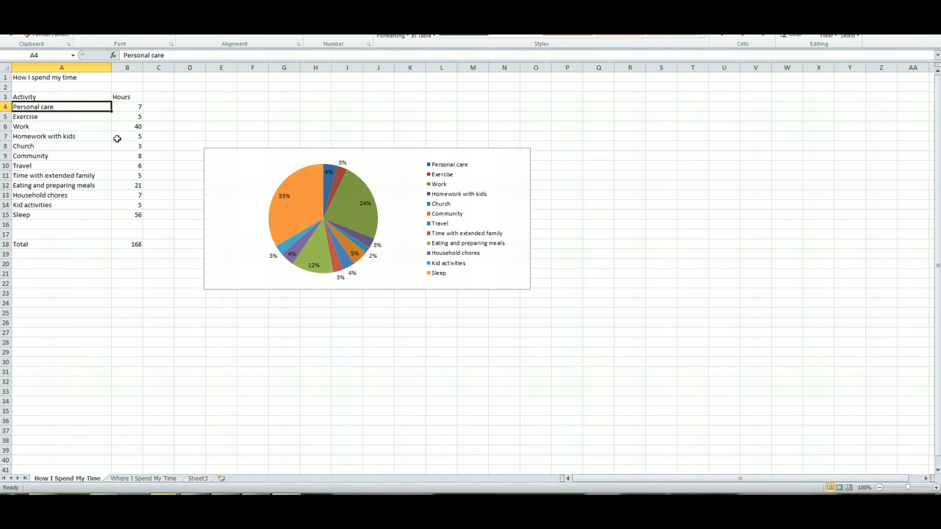
# Step: Shorten the "Homework with kids" activity label to "Homework" and set its hours to 18
pyautogui.click(68, 136)
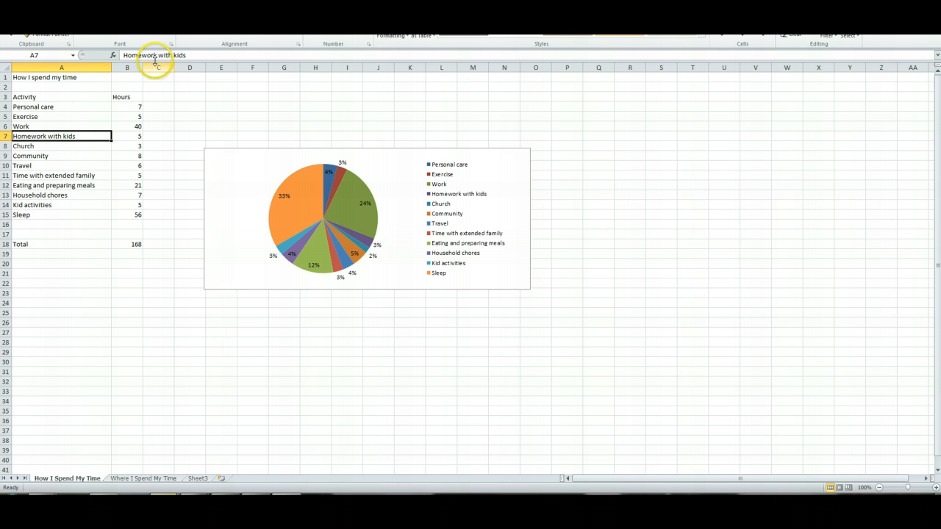
pyautogui.moveTo(156, 55); pyautogui.dragTo(219, 54)
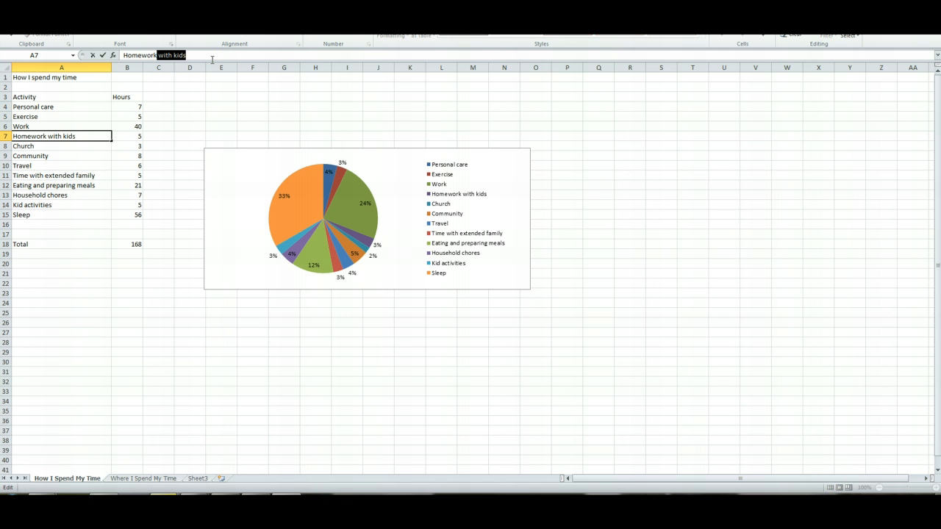
pyautogui.press('BackSpace')
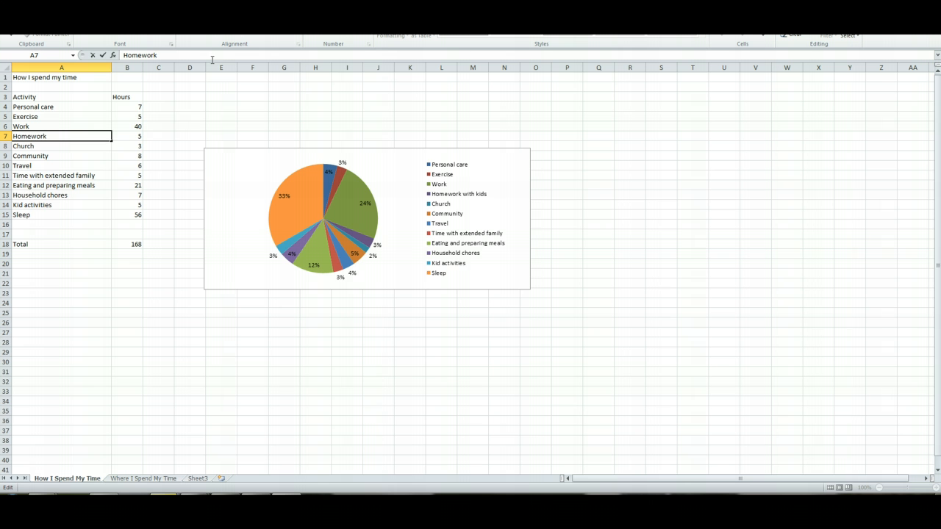
pyautogui.click(127, 136)
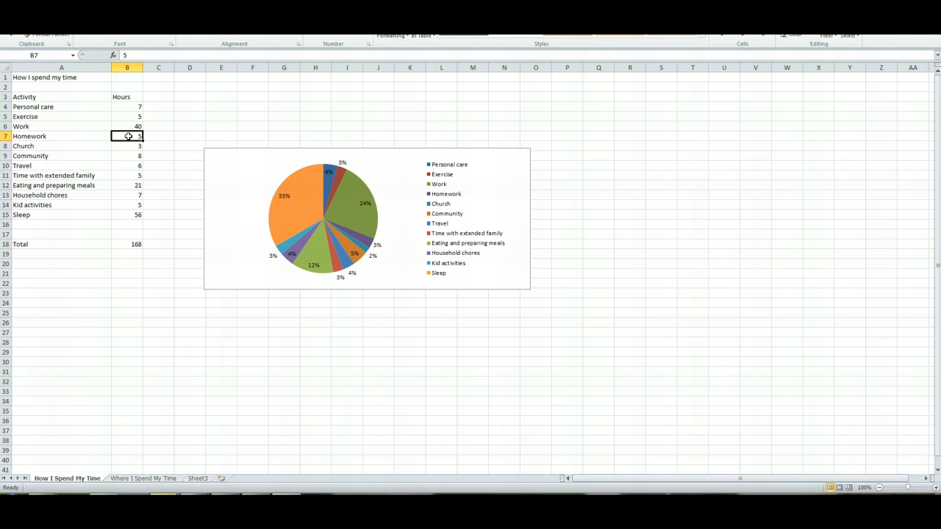
pyautogui.write('18')
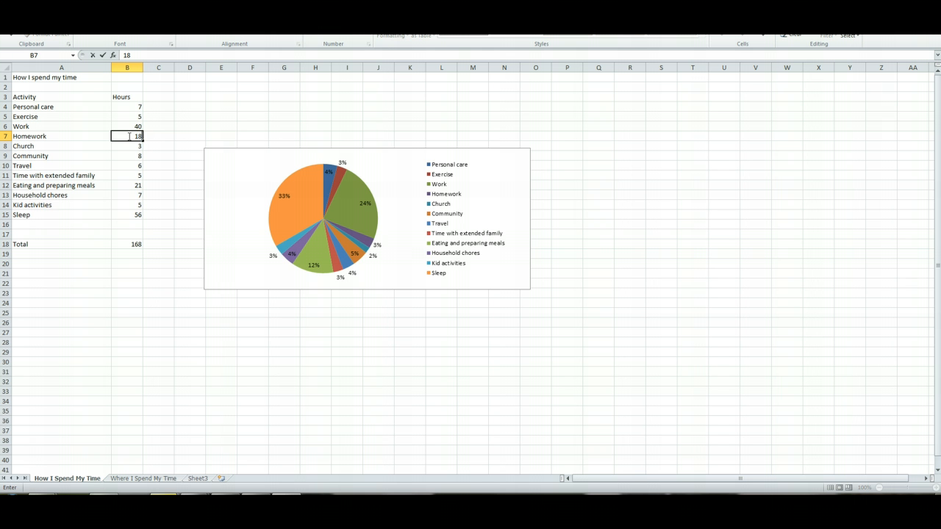
pyautogui.press('Return')
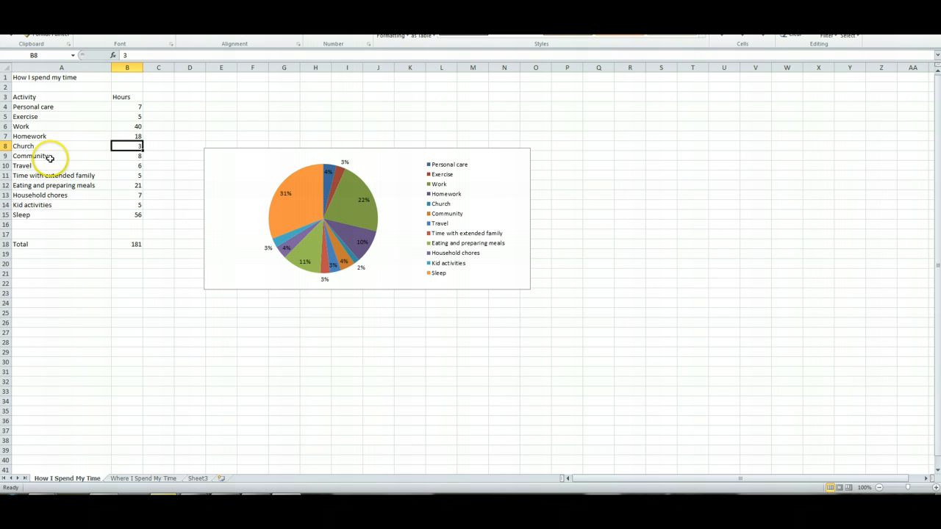
# Step: Set the hours for Eating and preparing meals to 18 and for Sleep to 46
pyautogui.click(123, 186)
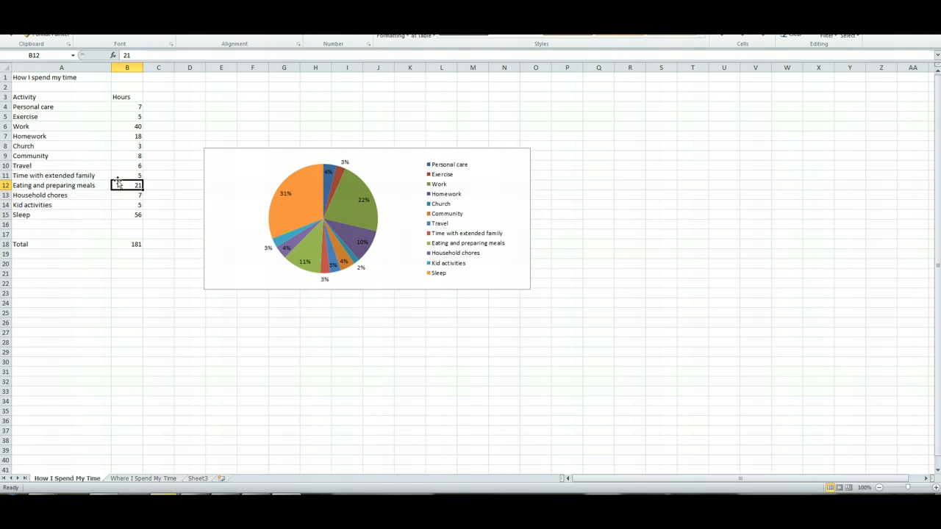
pyautogui.write('18')
pyautogui.press('Return')
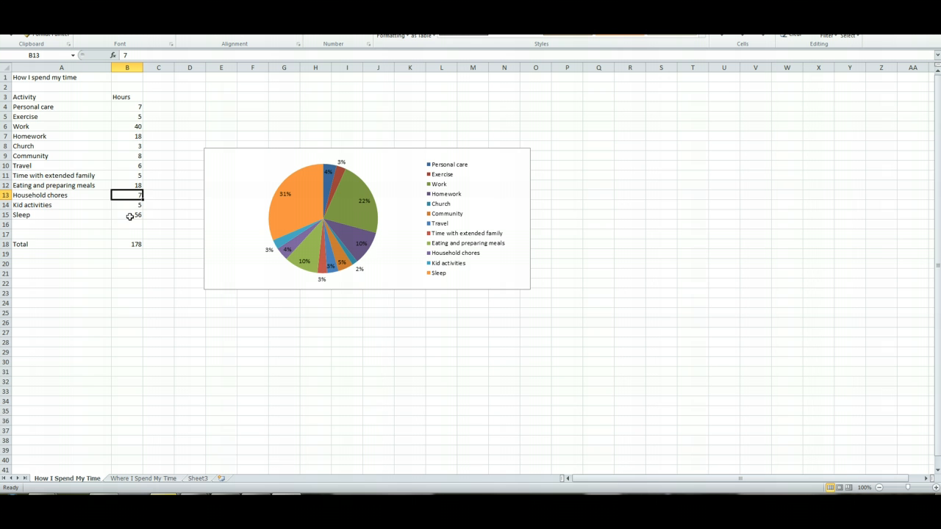
pyautogui.click(129, 216)
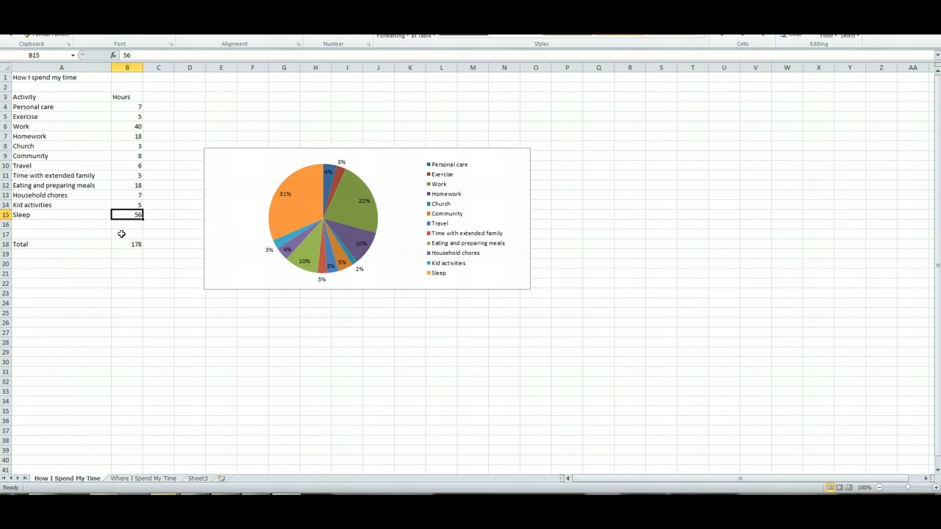
pyautogui.write('46')
pyautogui.press('Return')
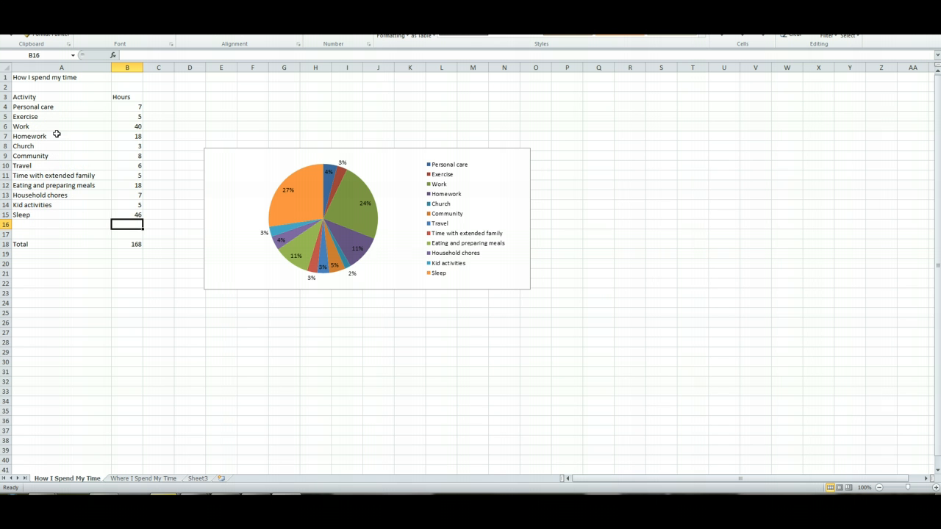
# Step: Clear the Sleep label and its hours in row 15, and enter 46 in cell B15
pyautogui.click(45, 216)
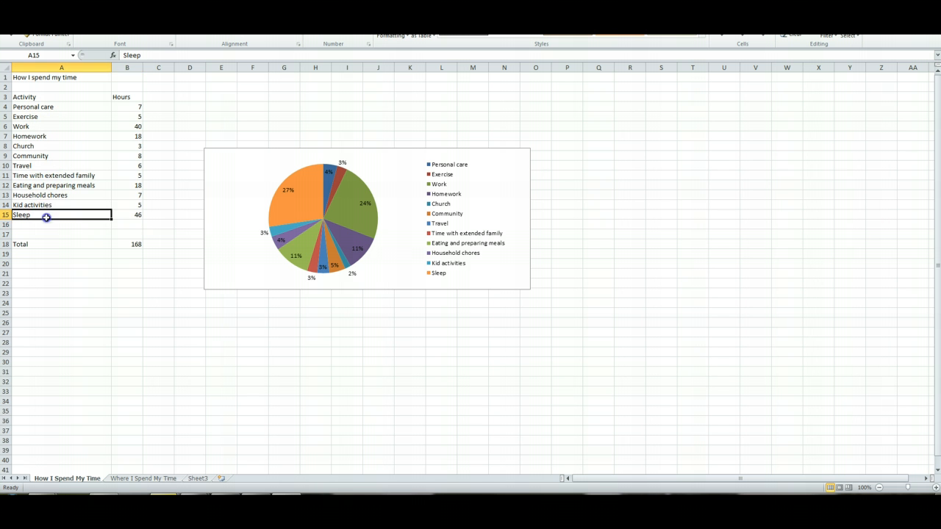
pyautogui.moveTo(46, 216); pyautogui.dragTo(119, 213)
pyautogui.press('Delete')
pyautogui.click(120, 213)
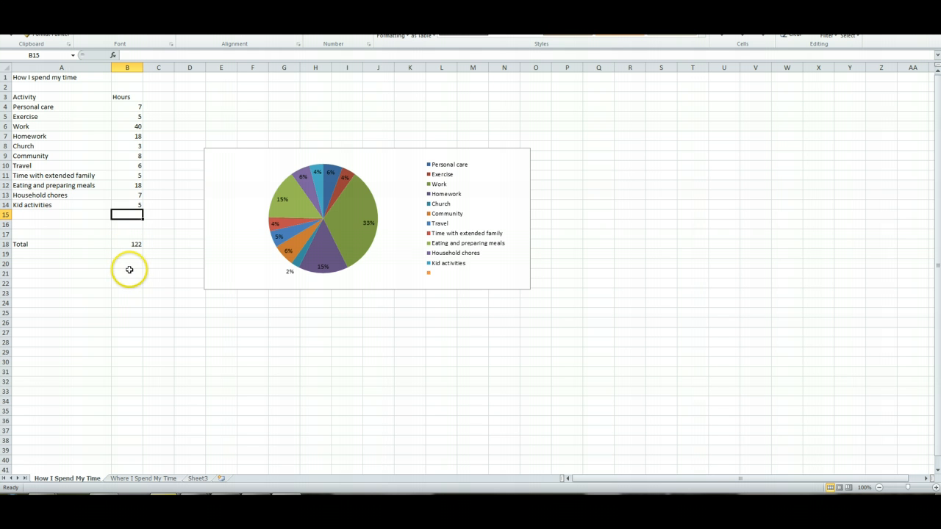
pyautogui.write('46')
pyautogui.press('Return')
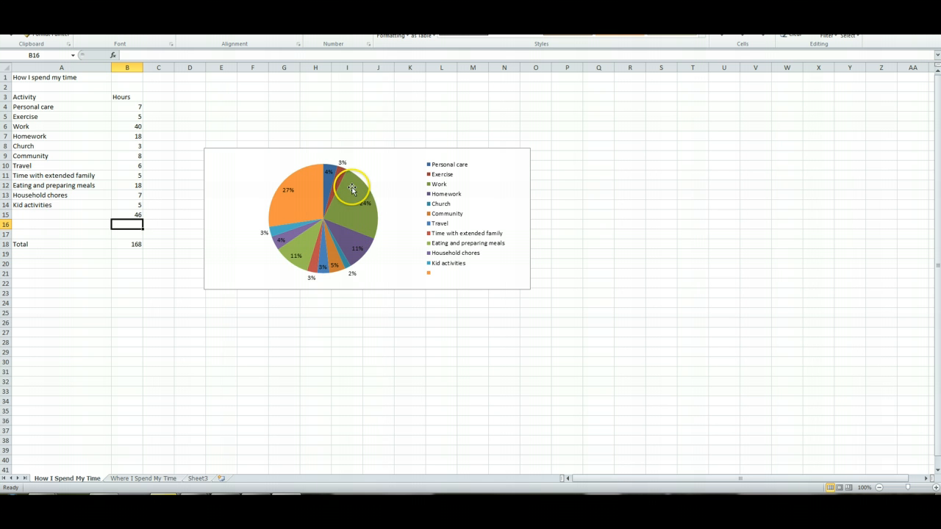
# Step: Examine the activity pie chart's slices and compare the activity hours with the Where I Spend My Time sheet
pyautogui.moveTo(354, 190)
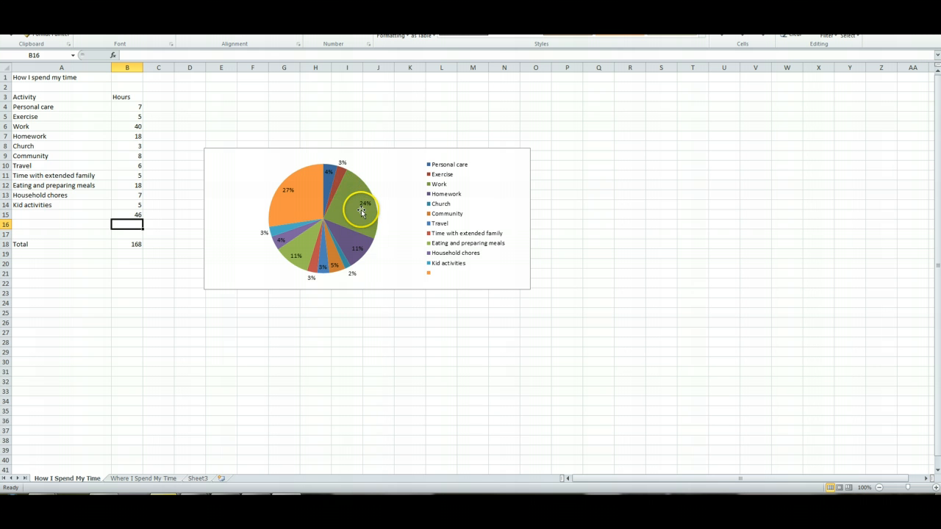
pyautogui.moveTo(361, 211)
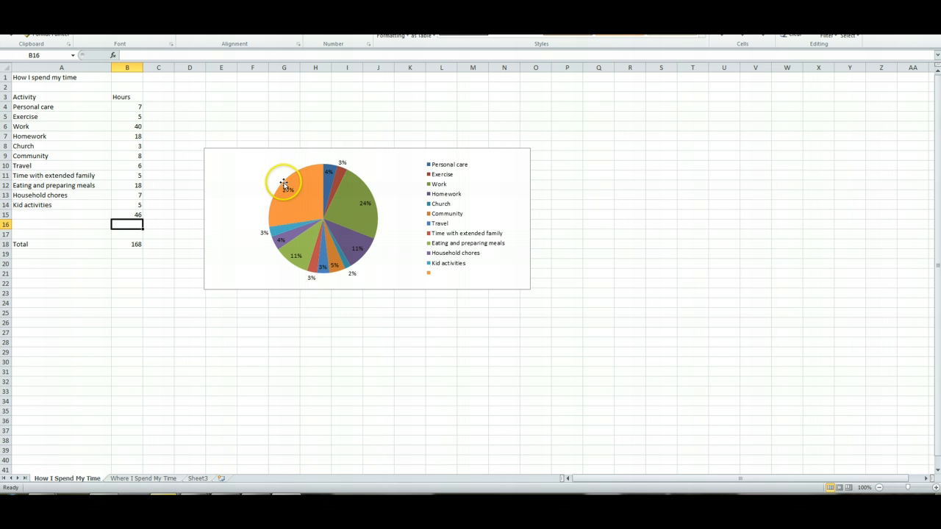
pyautogui.moveTo(307, 202)
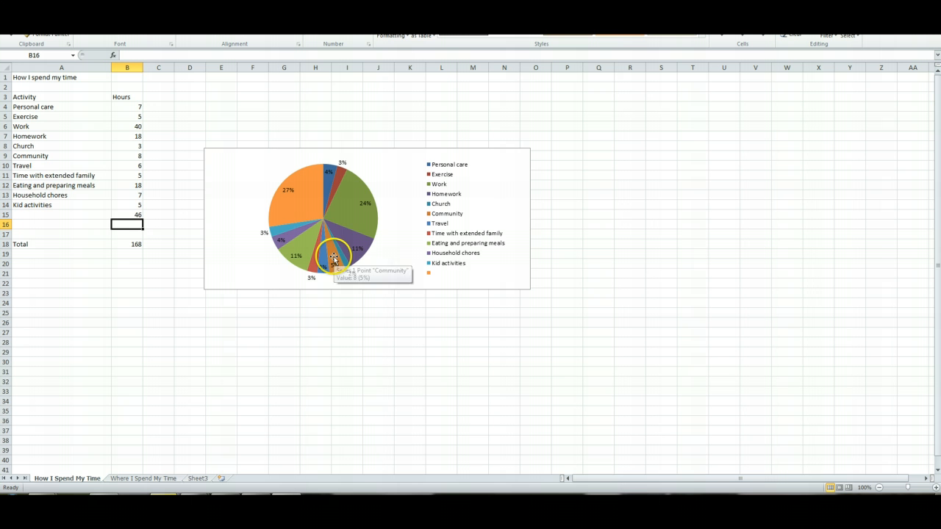
pyautogui.moveTo(333, 240)
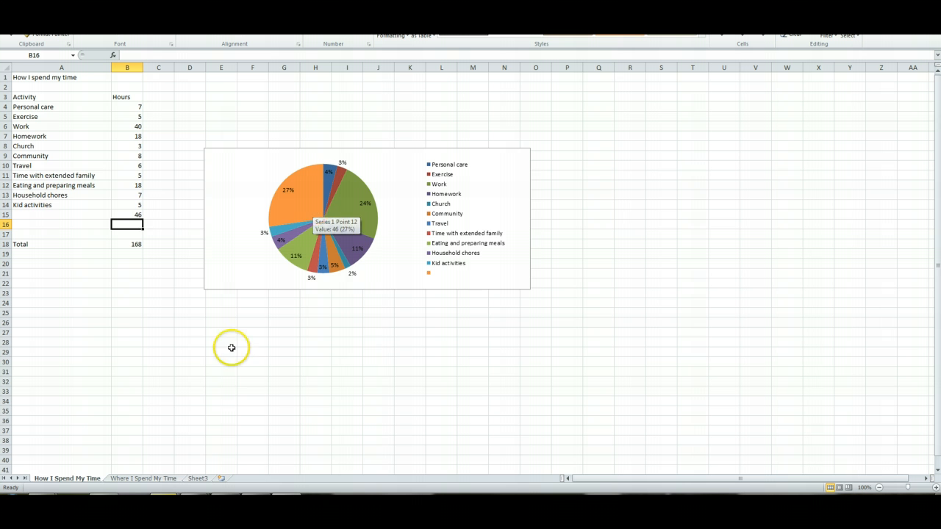
pyautogui.click(156, 478)
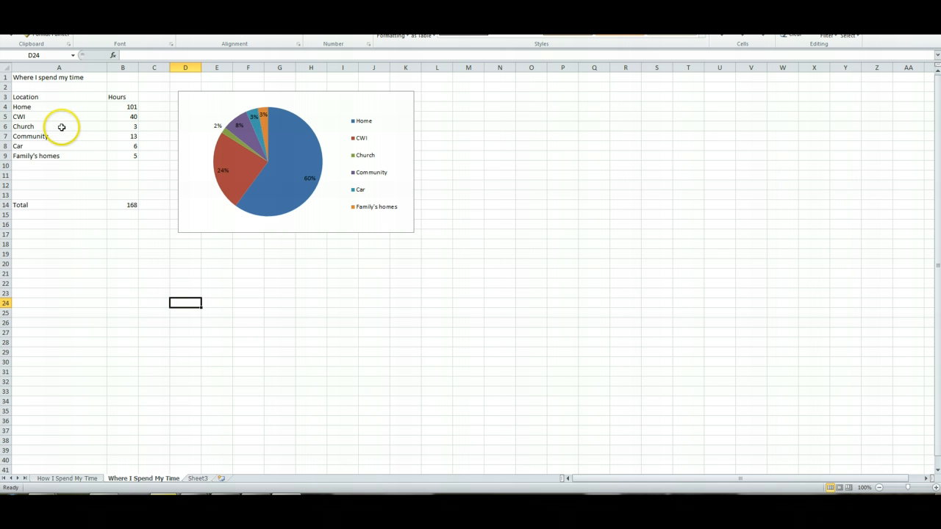
pyautogui.click(79, 478)
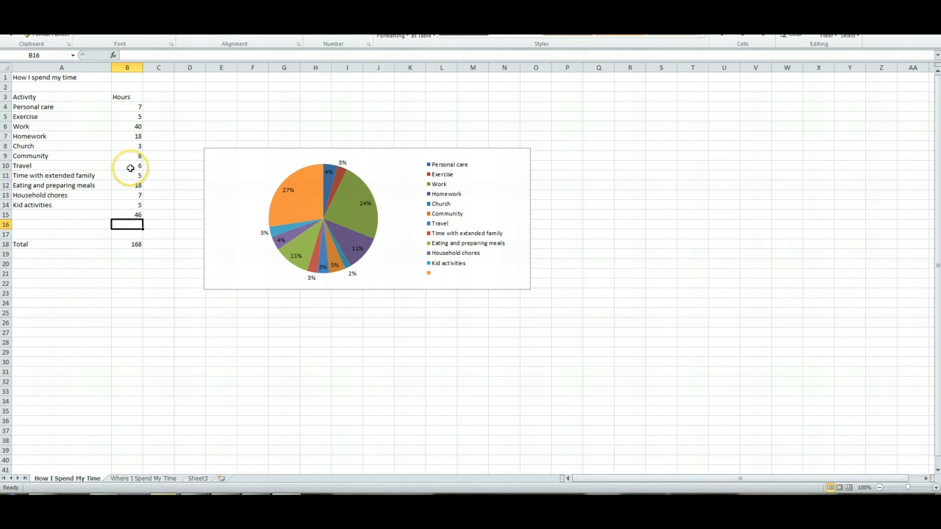
pyautogui.click(152, 479)
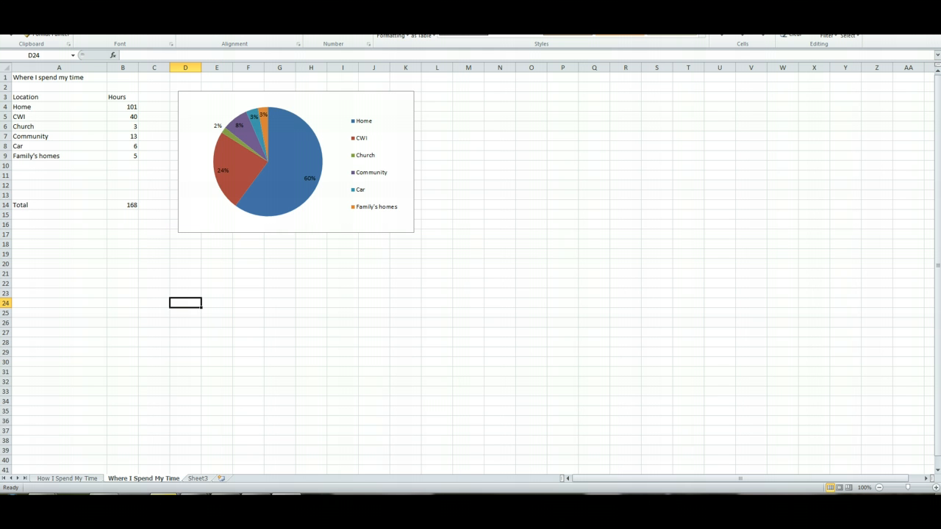
# Step: Save the workbook as Copy of Time and Space Pie Charts-1 in the Documents library as an Excel Workbook
pyautogui.press('F12')
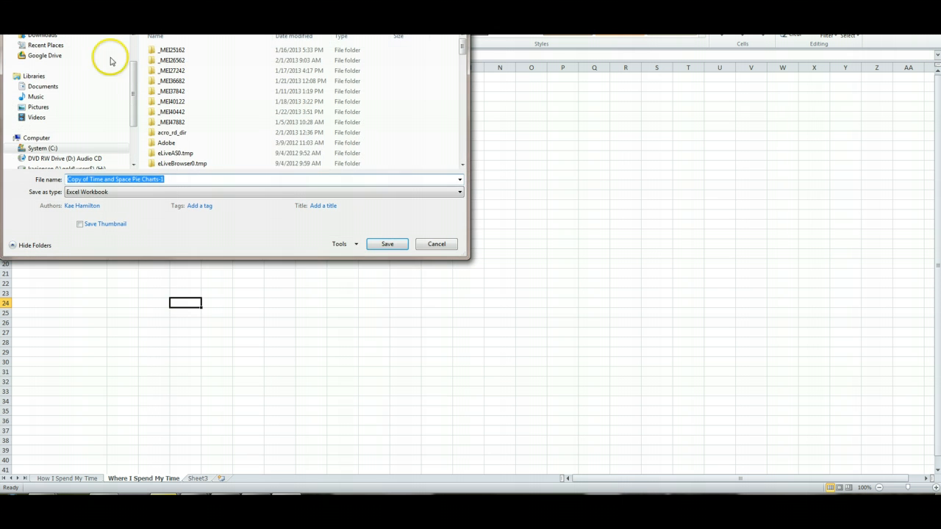
pyautogui.click(51, 87)
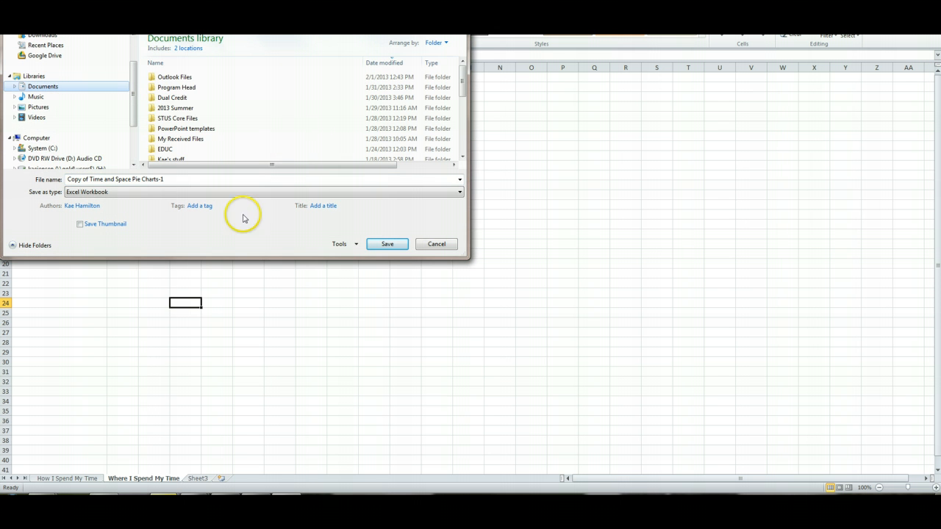
pyautogui.click(395, 245)
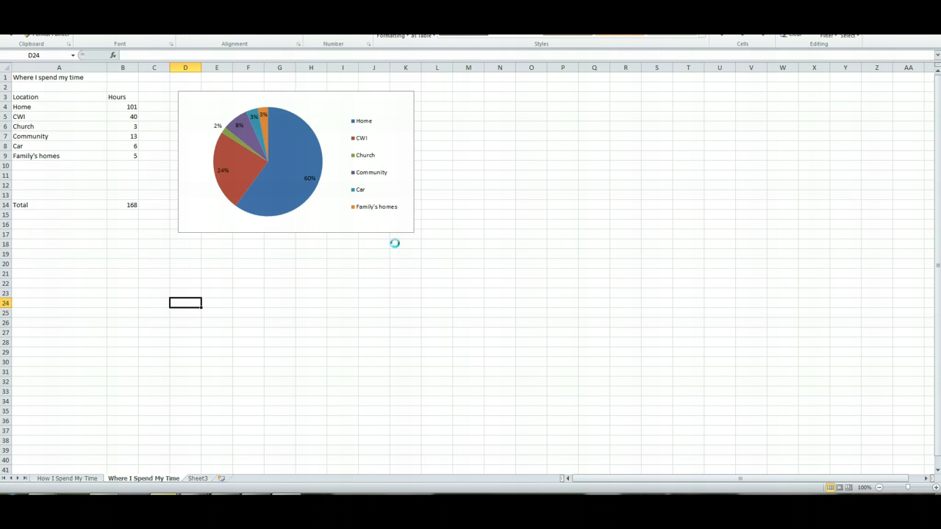
# Step: Switch to Blackboard Learn in Firefox and open the Time and Space Pie Graphs assignment
pyautogui.moveTo(179, 498)
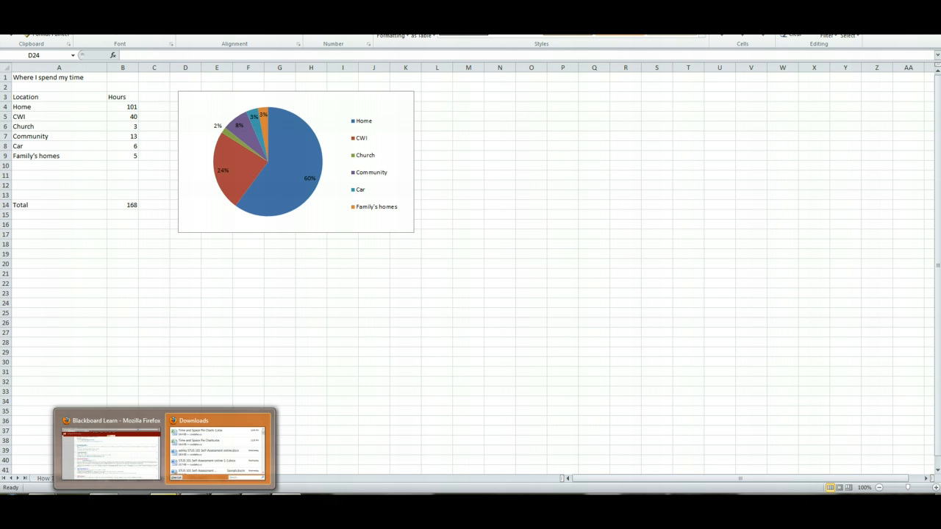
pyautogui.click(120, 449)
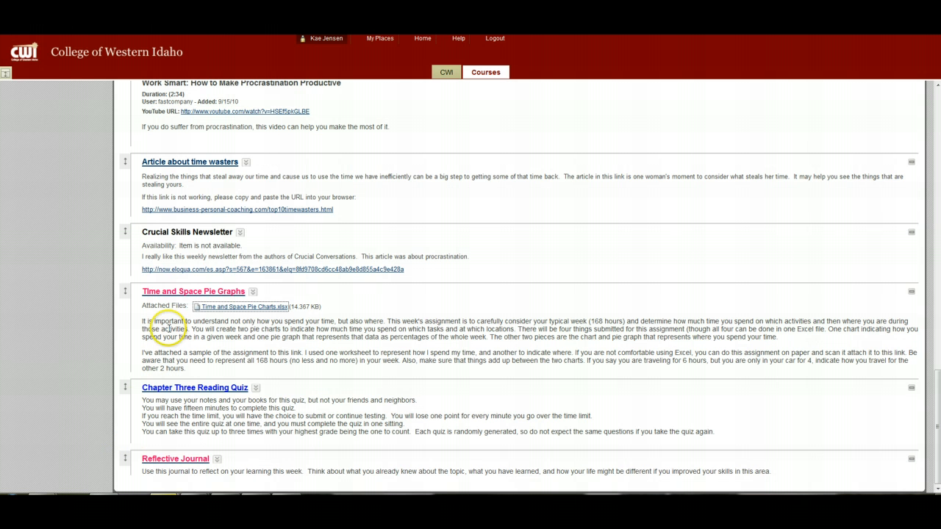
pyautogui.click(193, 294)
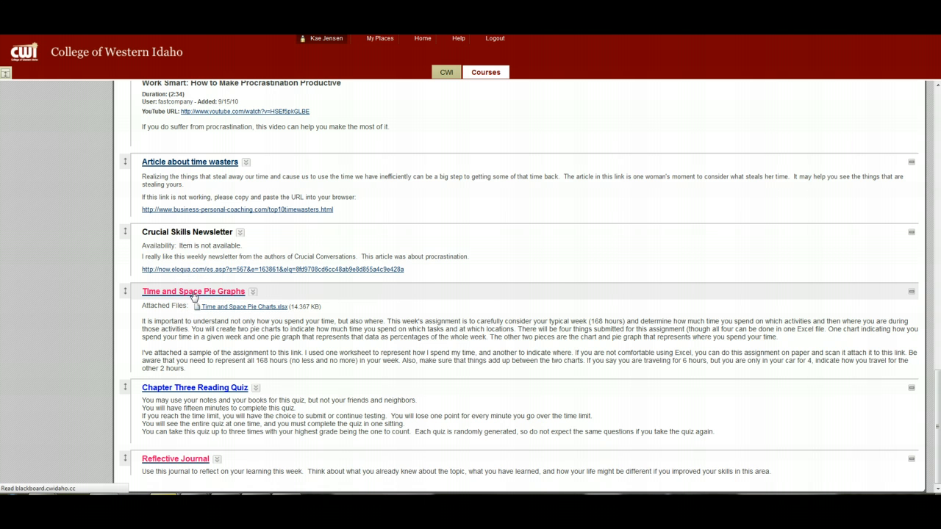
# Step: Attach Copy of Time and Space Pie Charts-1 from the computer's Documents library to the assignment submission
pyautogui.scroll(-4, 351, 263)
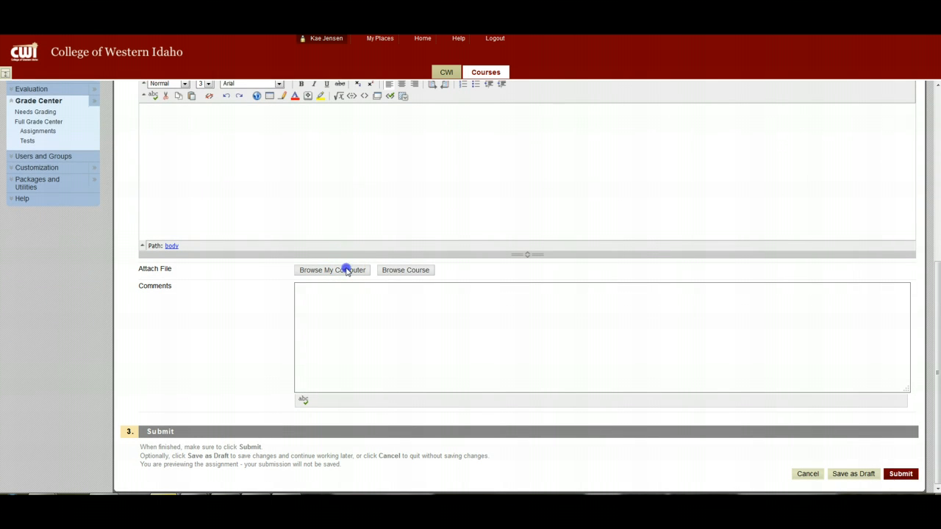
pyautogui.click(347, 270)
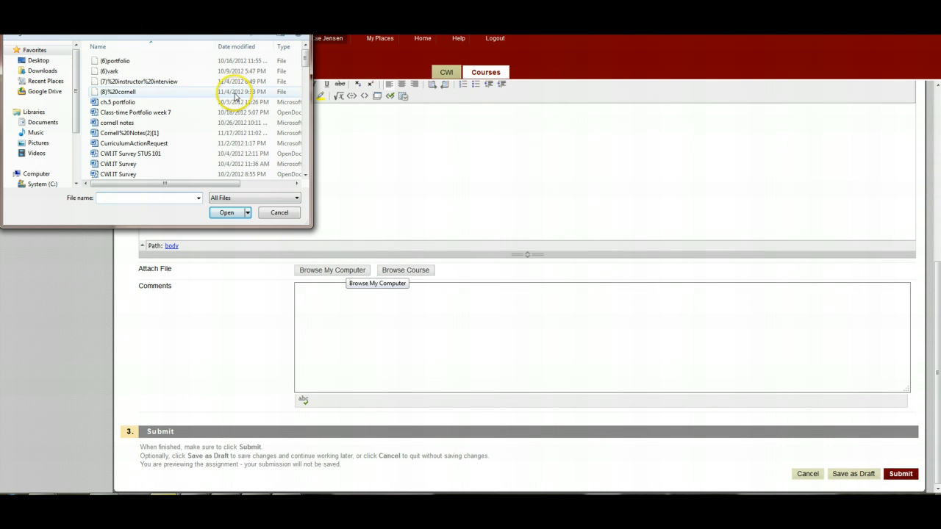
pyautogui.click(40, 122)
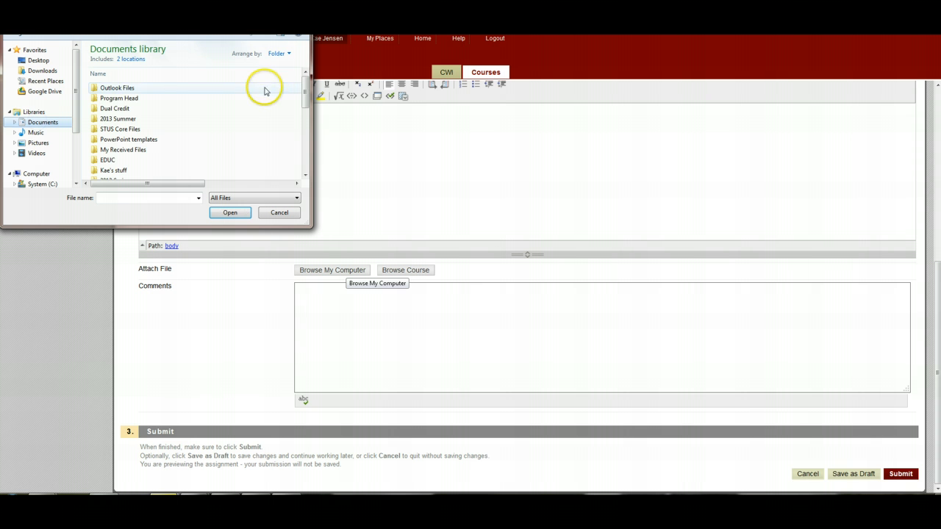
pyautogui.moveTo(304, 90); pyautogui.dragTo(304, 176)
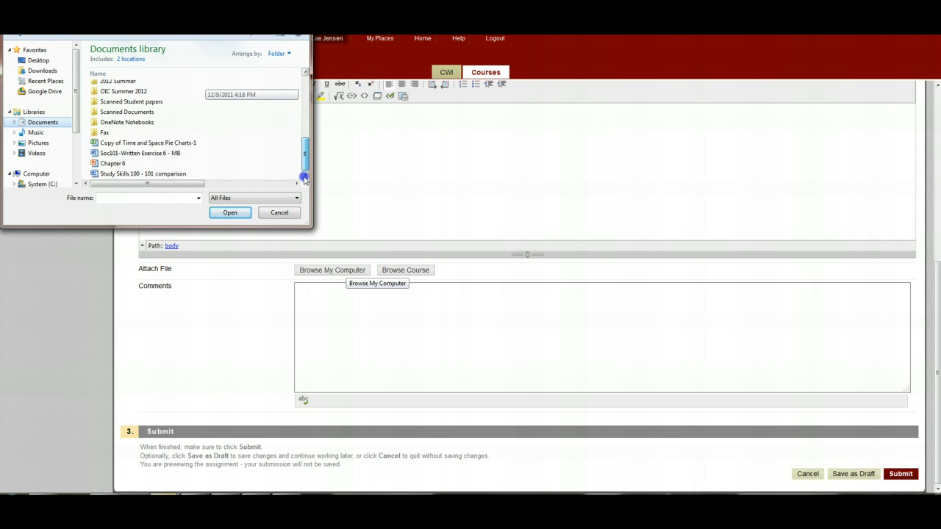
pyautogui.click(161, 143)
pyautogui.click(227, 215)
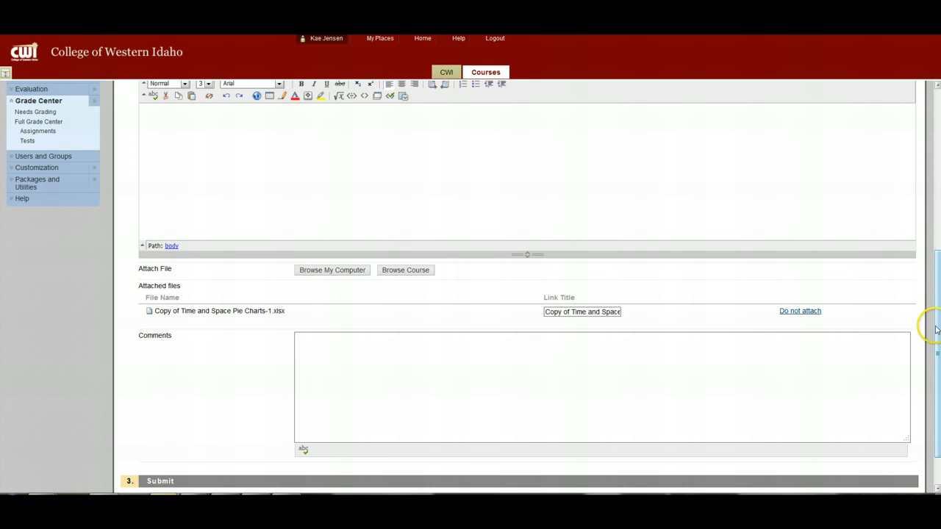
# Step: Submit the Time and Space Pie Graphs assignment and dismiss the e-mail notification
pyautogui.moveTo(937, 328); pyautogui.dragTo(939, 454)
pyautogui.click(901, 474)
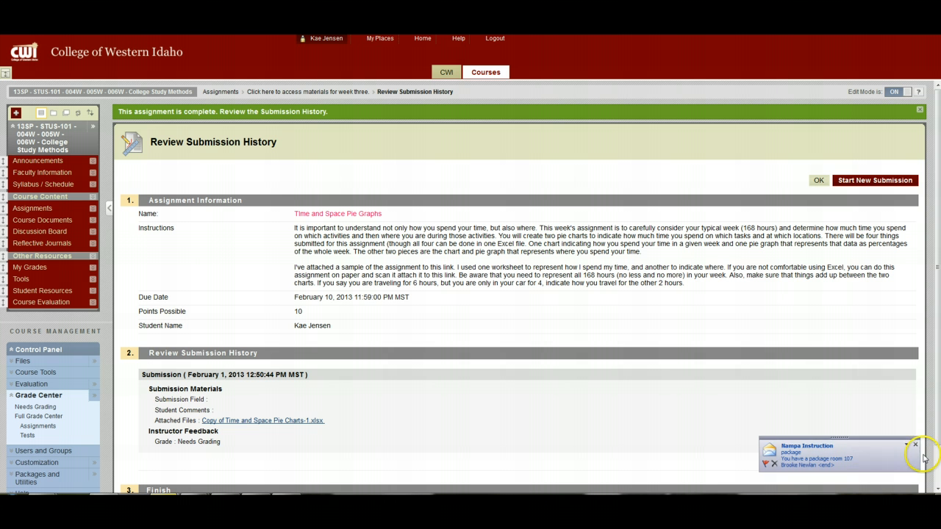
pyautogui.click(914, 445)
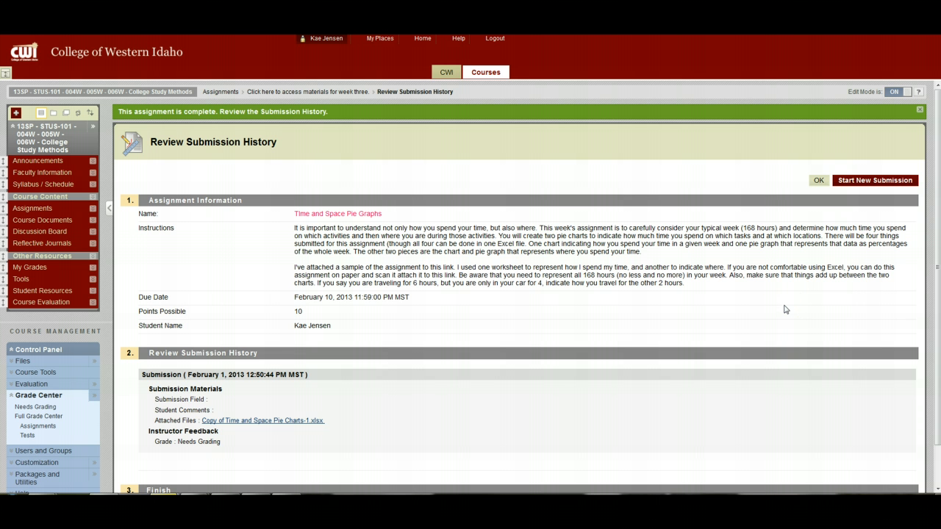
pyautogui.click(239, 53)
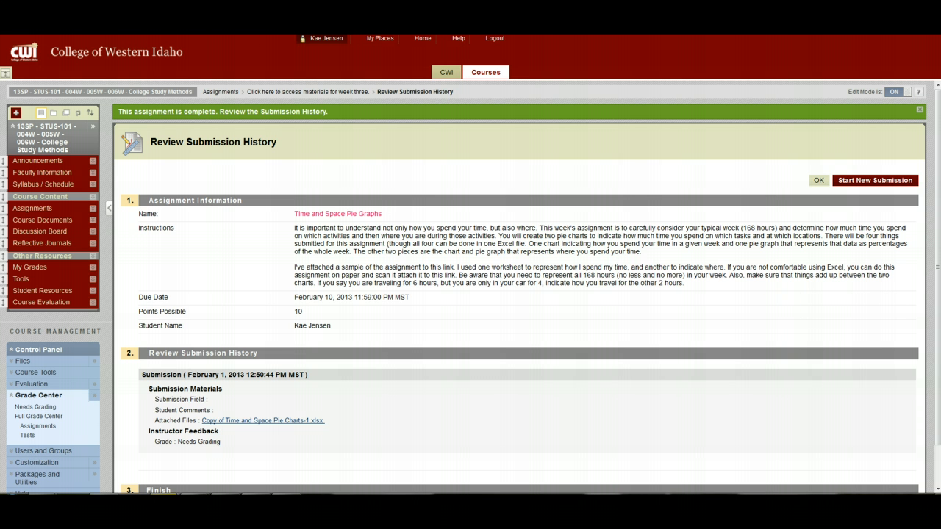